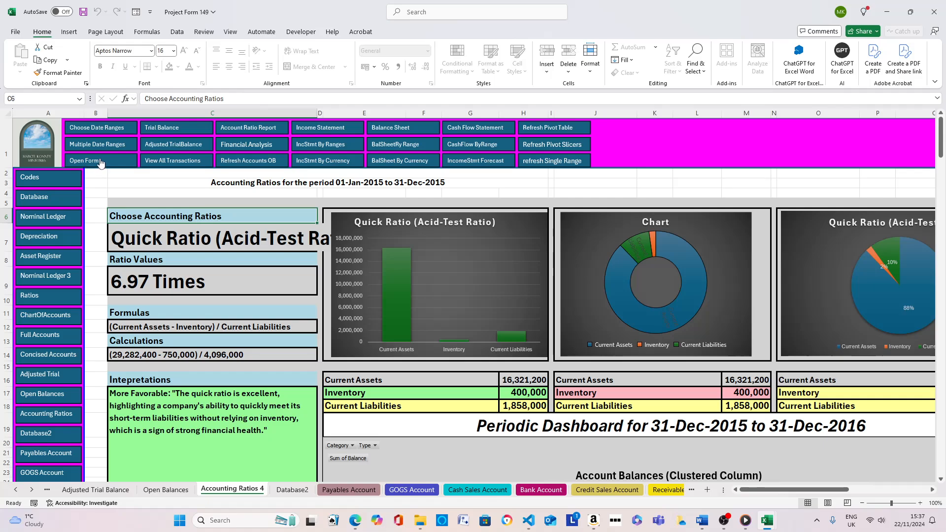
Step: Generate the Income Statement Forecast sheet with the Report Forecaster for the period 01/01/2016 to 31/12/2016
left_click(100, 162)
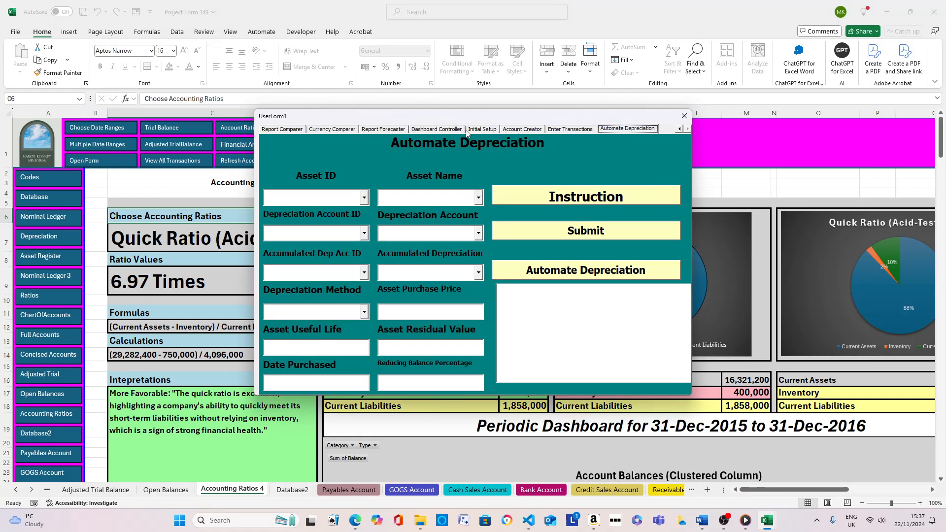
left_click(378, 129)
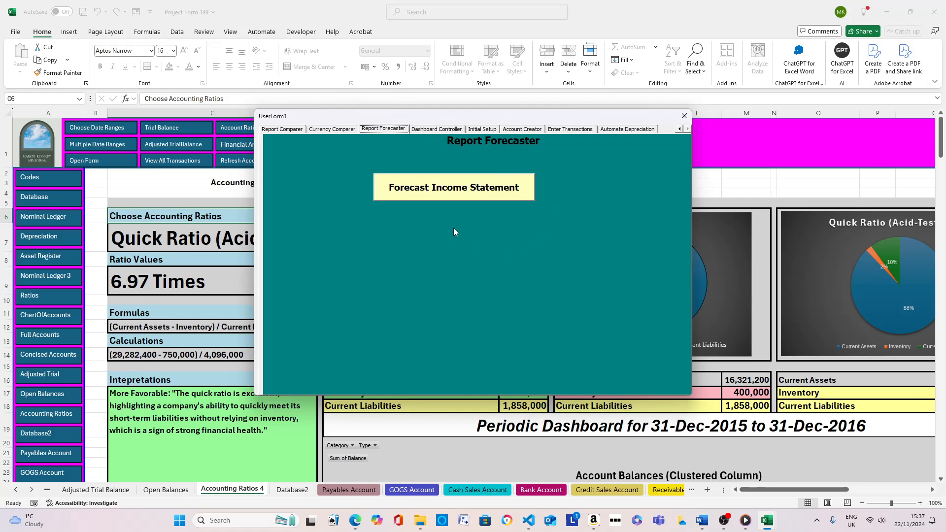
left_click(460, 190)
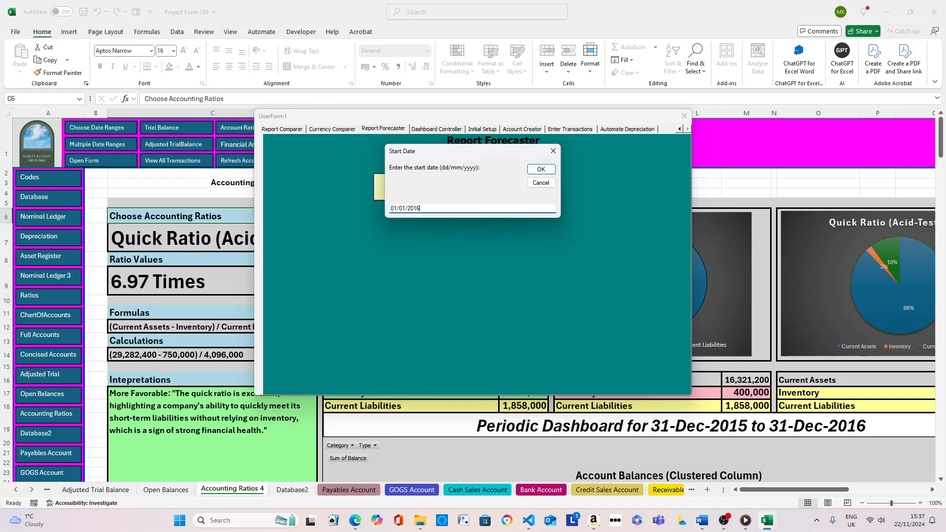
key("Return")
type("31/12/2016")
key("Return")
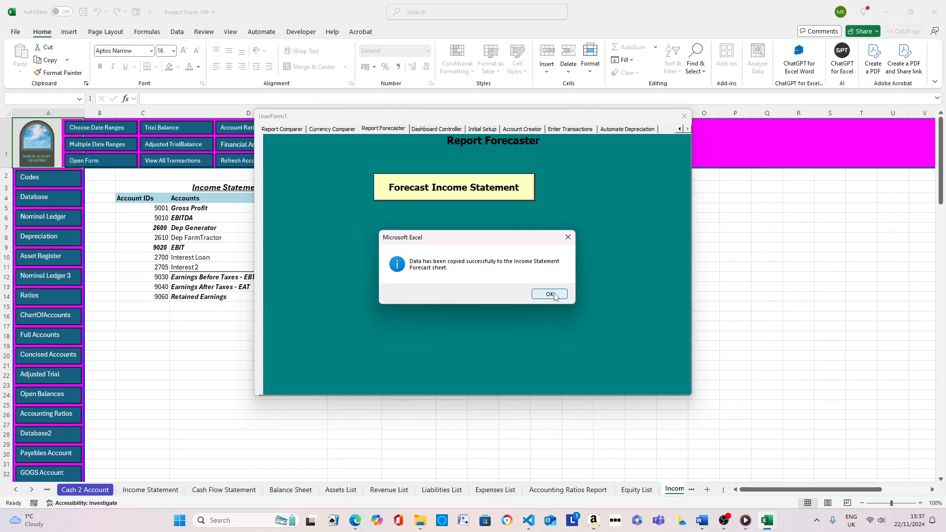
left_click(553, 296)
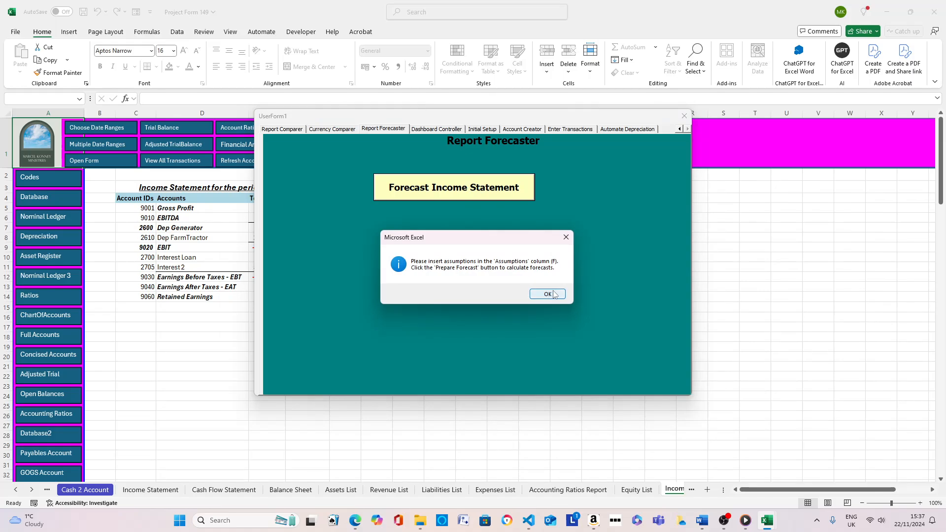
left_click(553, 294)
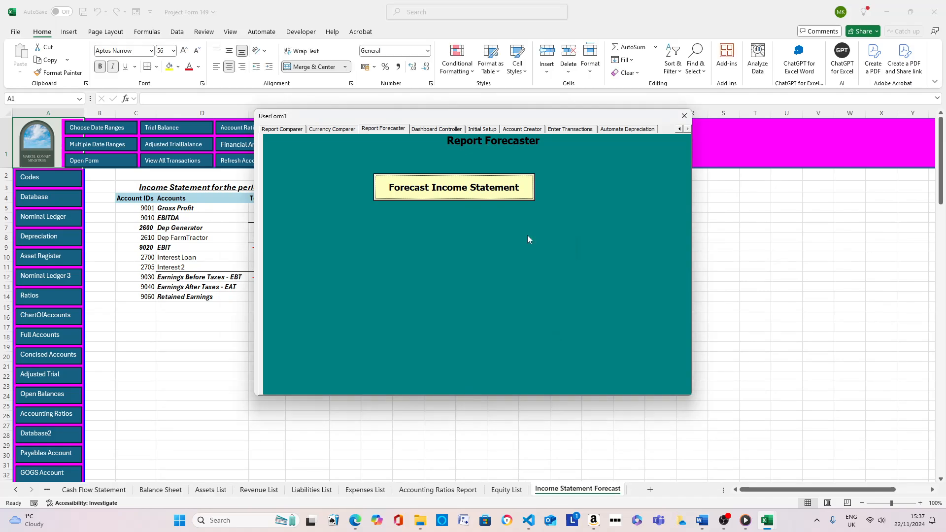
left_click(684, 116)
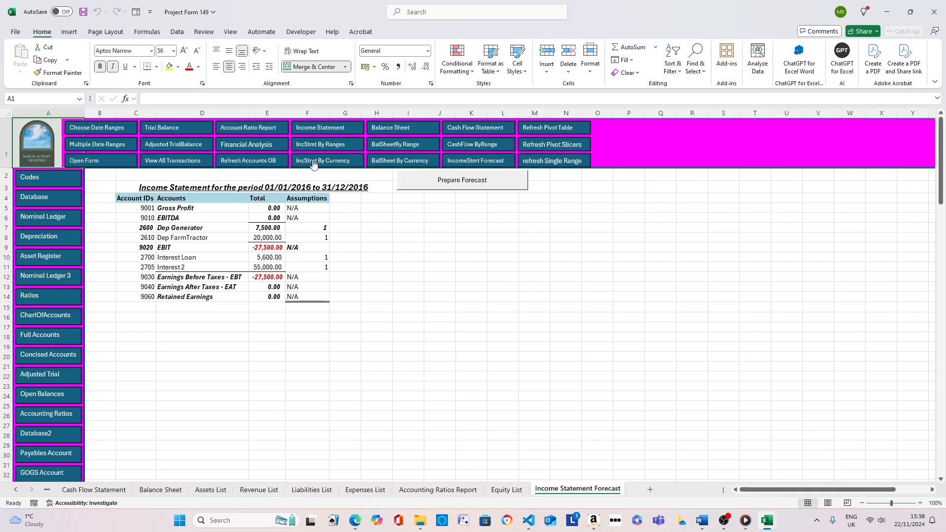
Step: Regenerate the income statement forecast data with the Report Forecaster for the period 01/01/2015 to 31/12/2015
left_click(96, 161)
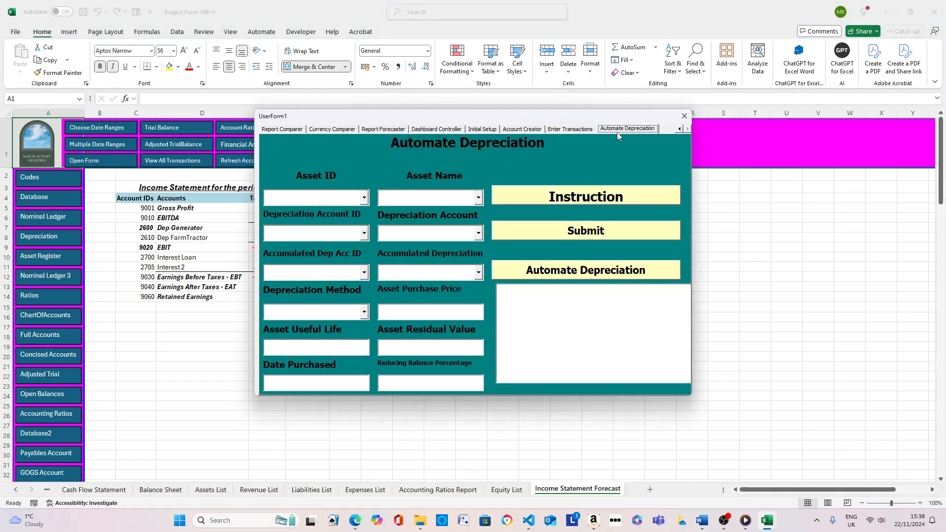
left_click(385, 130)
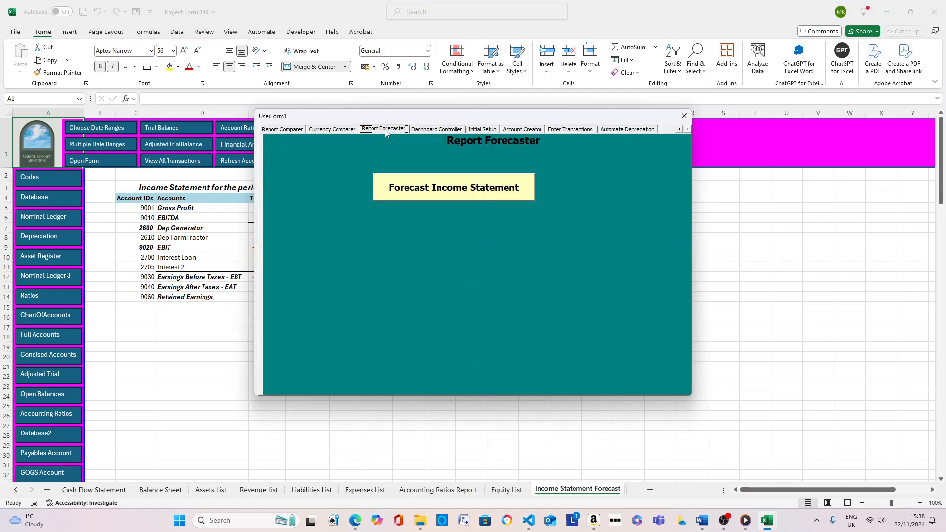
left_click(466, 190)
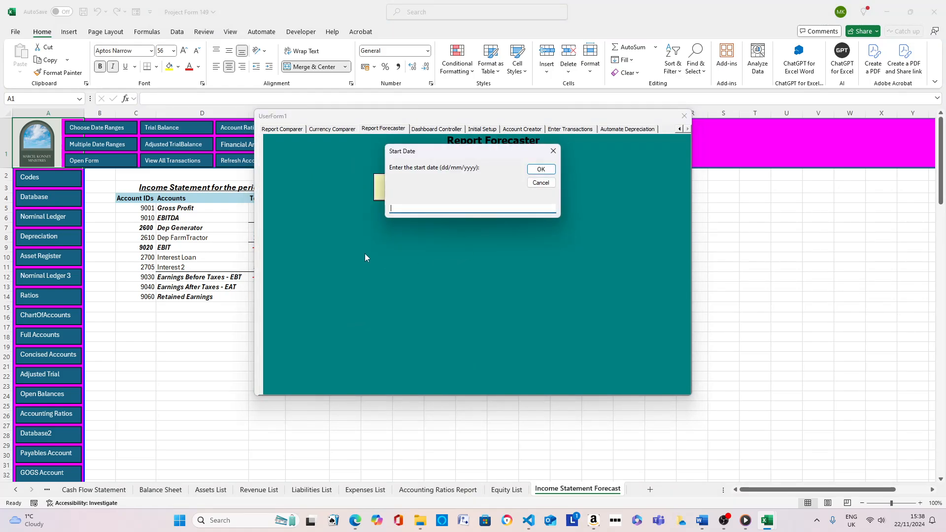
type("01/01/2015")
key("Return")
type("31/")
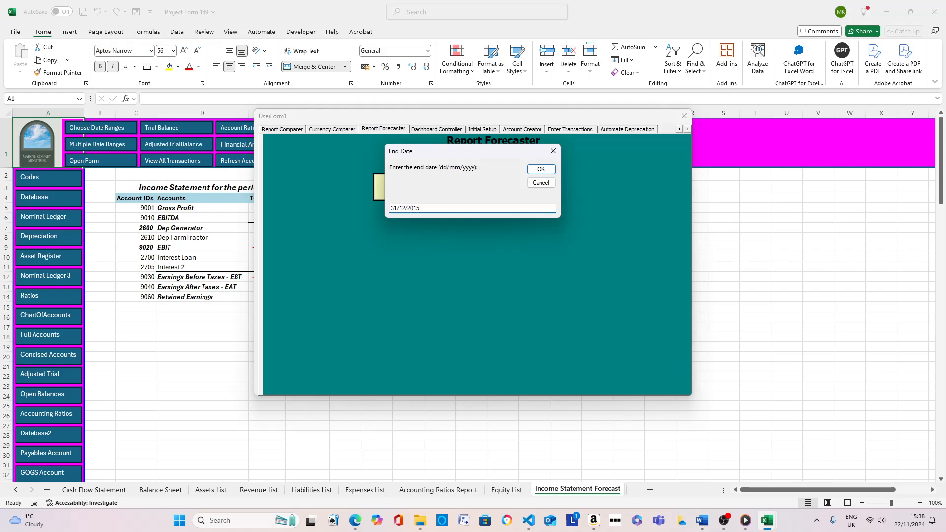
key("Return")
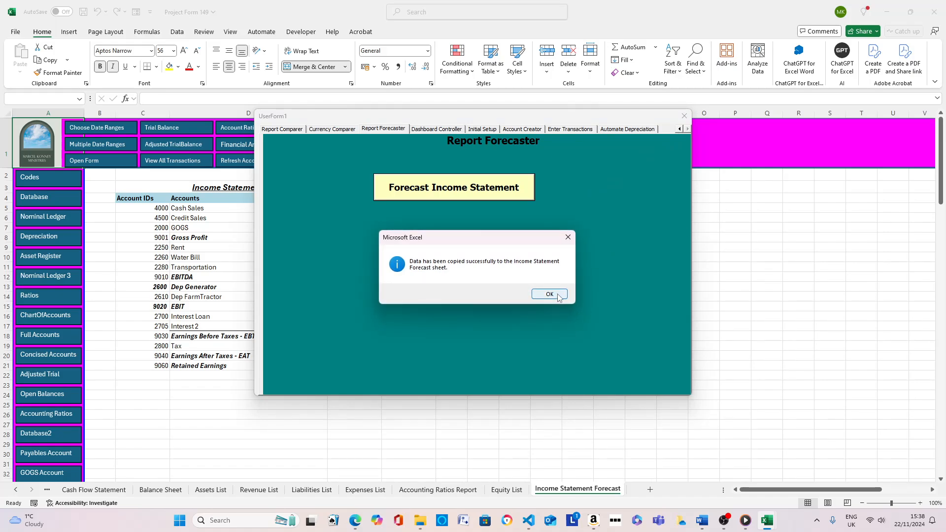
left_click(557, 295)
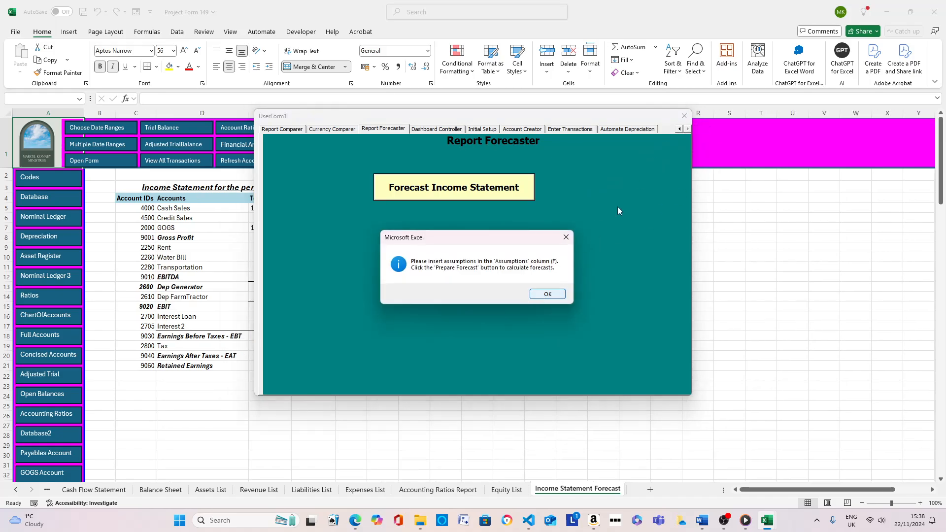
left_click(548, 294)
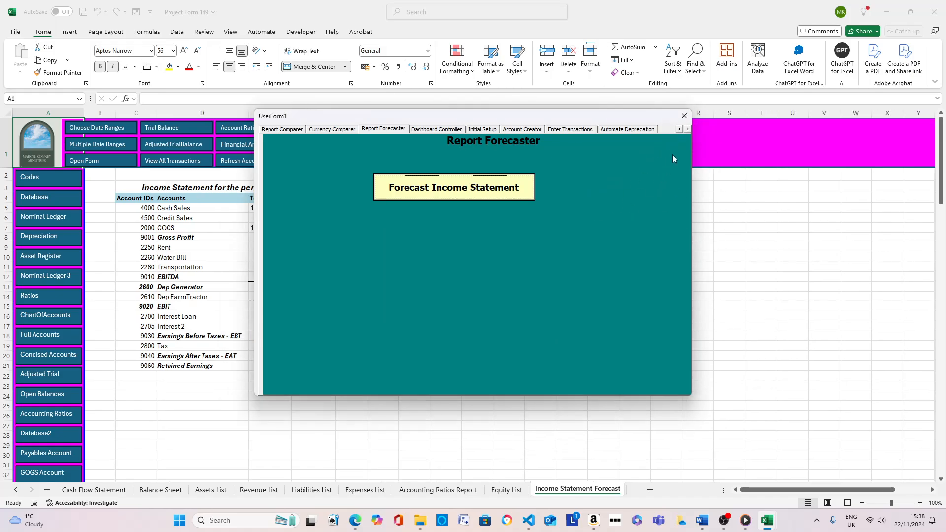
left_click(684, 116)
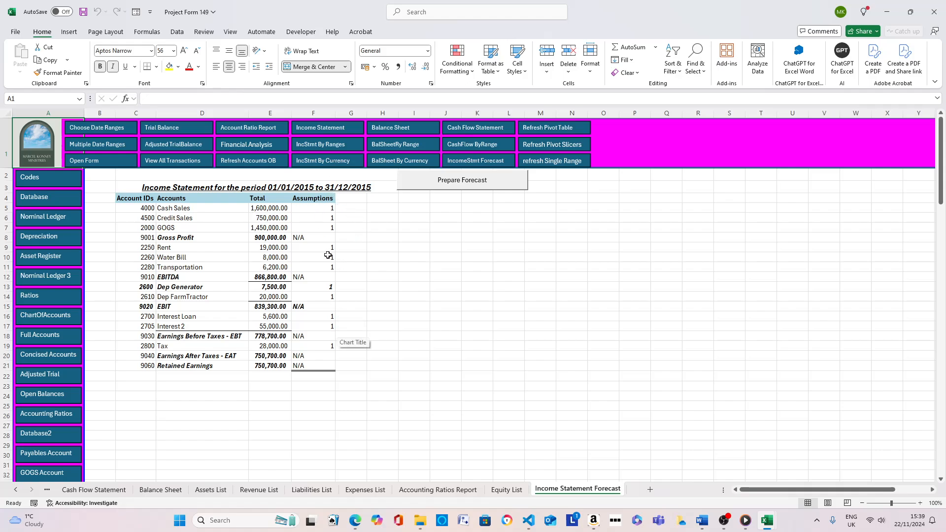
Step: Set the forecast assumptions to 0.02 for Cash Sales and 0.5 for Credit Sales
left_click(331, 207)
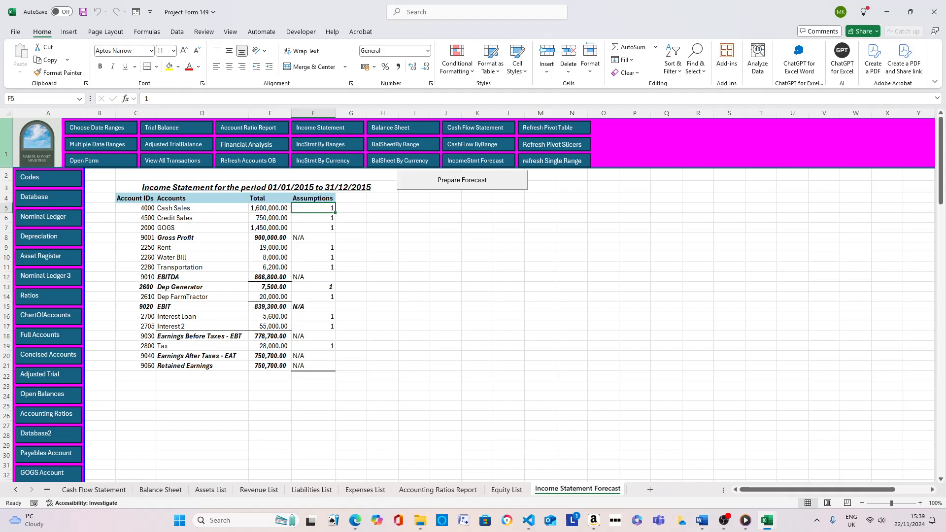
type(".02")
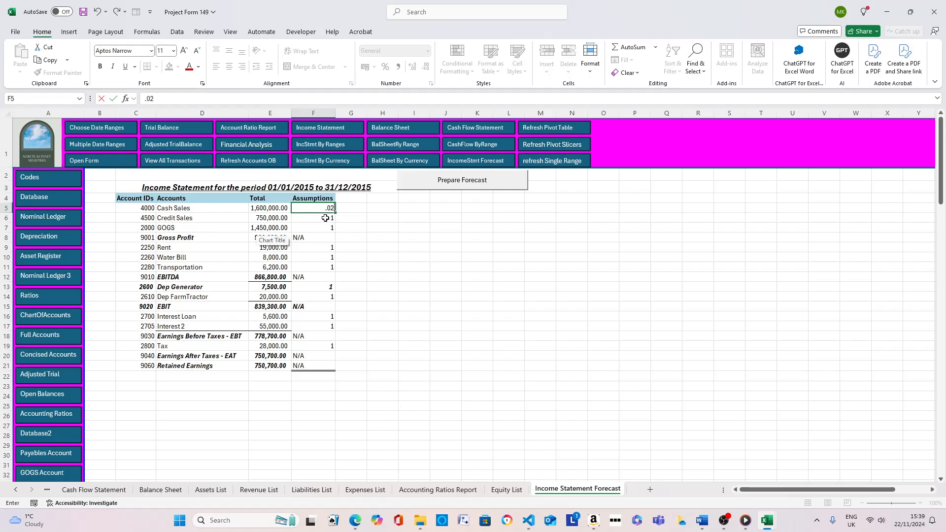
key("Return")
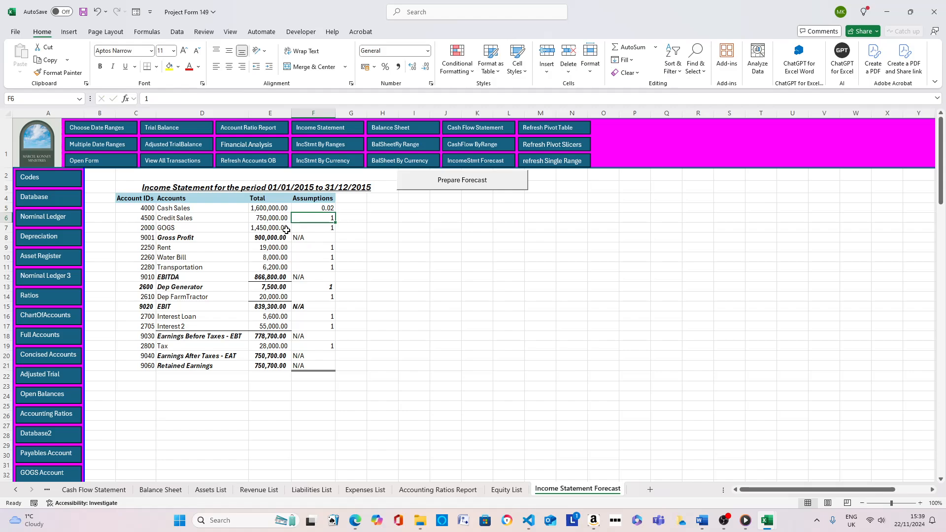
type(".5")
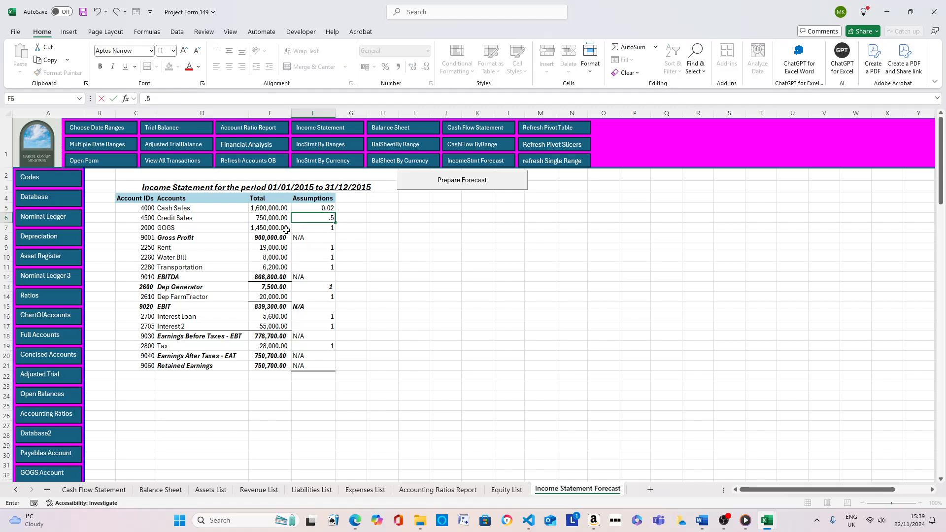
left_click(316, 228)
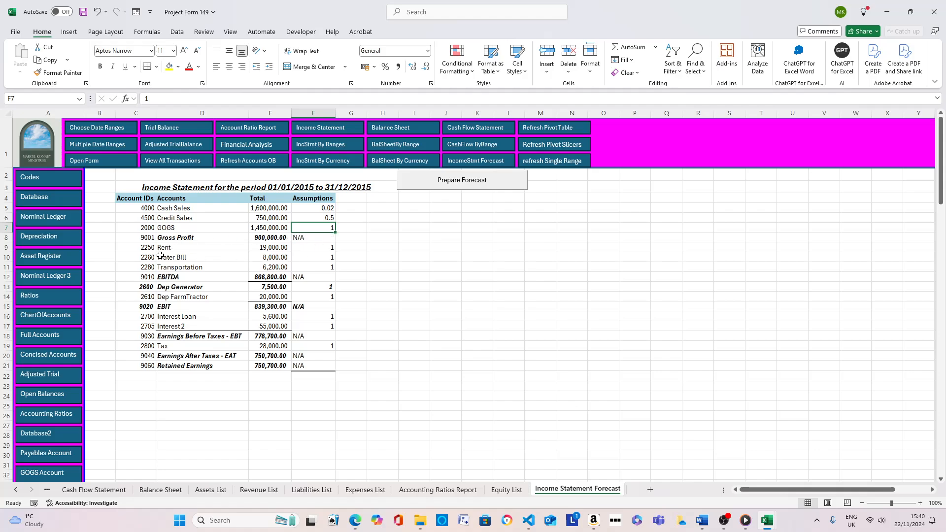
Step: Set the forecast assumption for Rent to -0.1
left_click(332, 248)
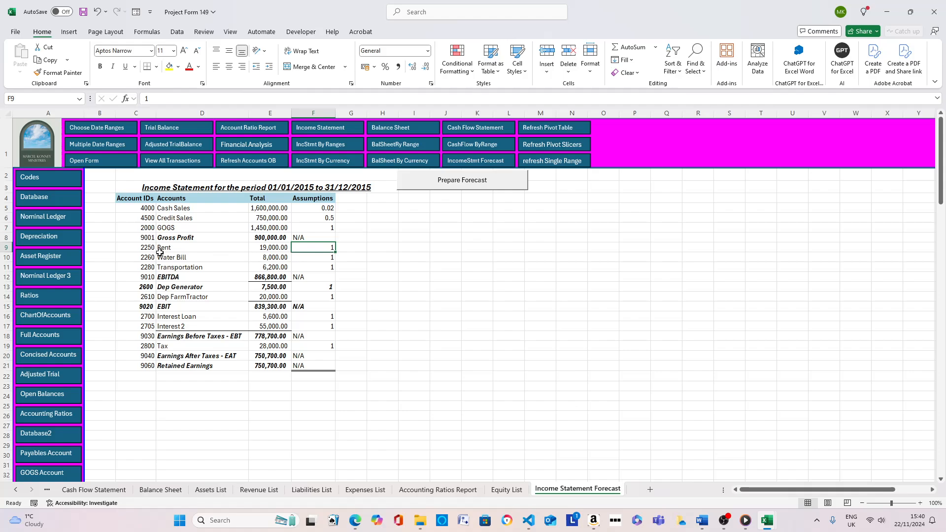
type("-")
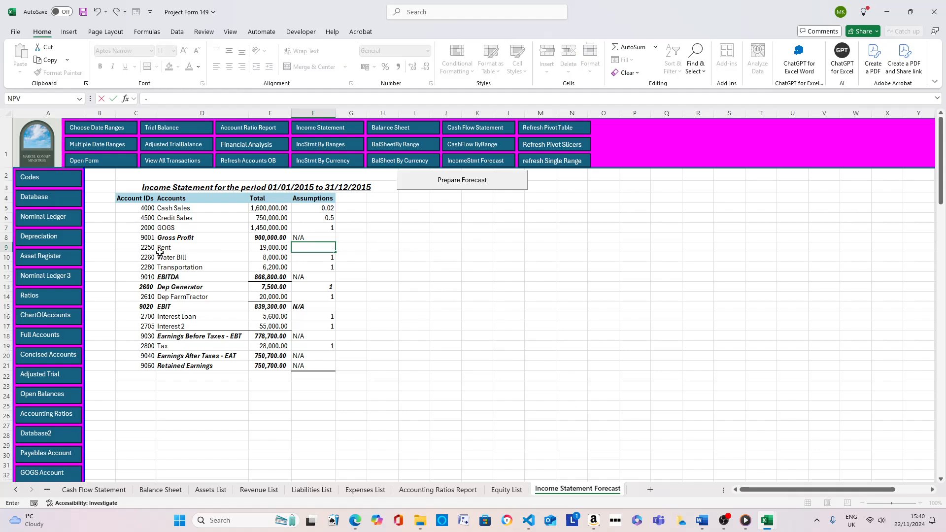
type(".1")
left_click(358, 245)
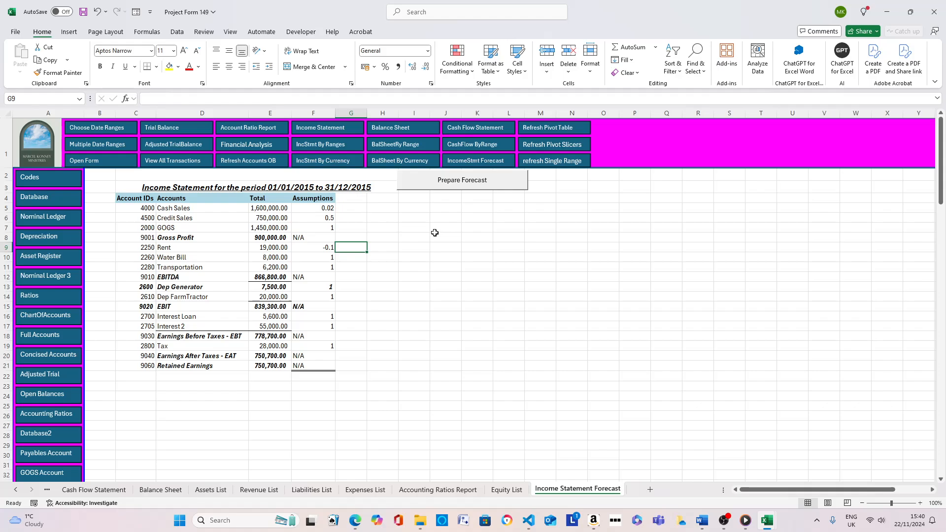
Step: Prepare the income statement forecast for 3 periods from the entered assumptions
left_click(457, 184)
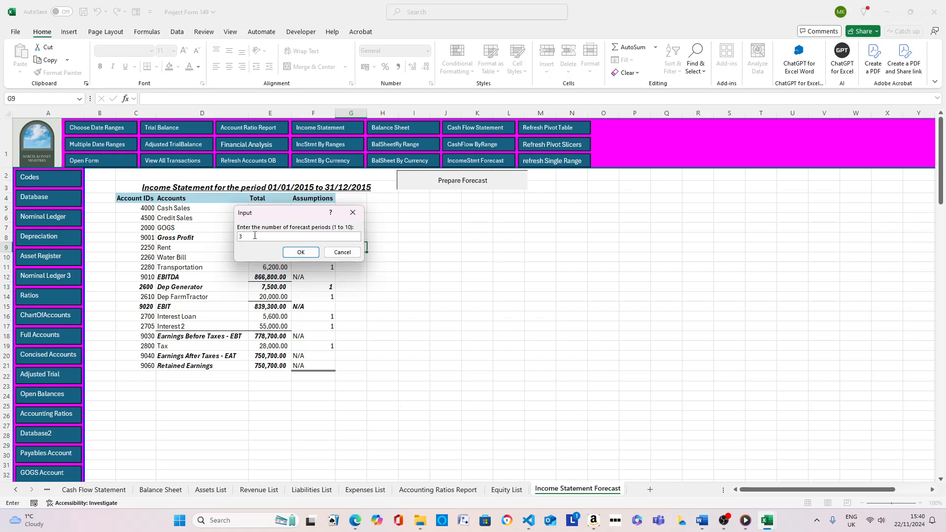
key("Return")
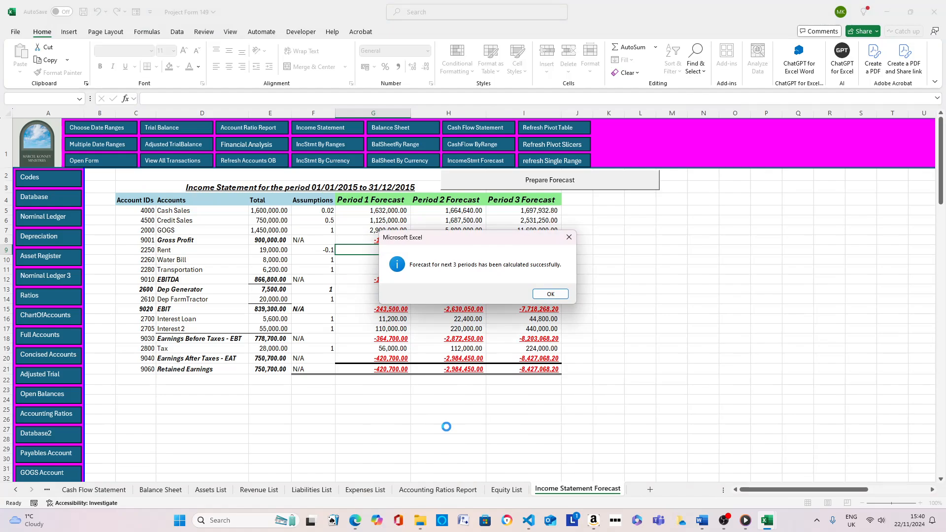
left_click(551, 295)
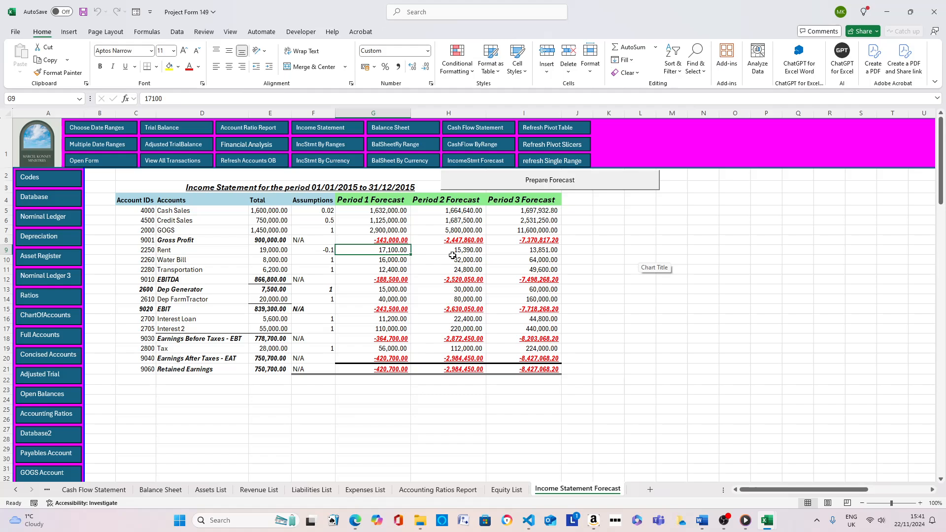
Step: Examine the Period 1 to Period 3 forecast figures for Rent, Cash Sales and Credit Sales
left_click_drag(378, 248, 546, 249)
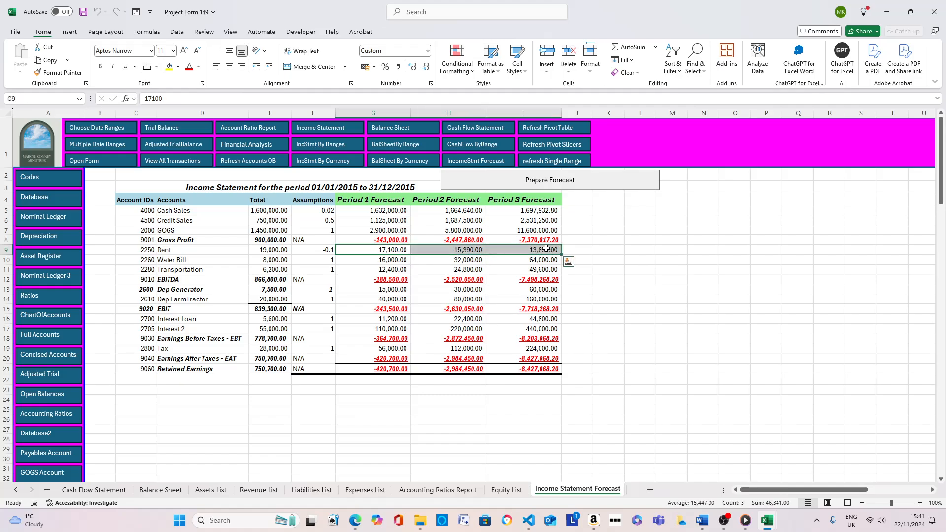
left_click(374, 211)
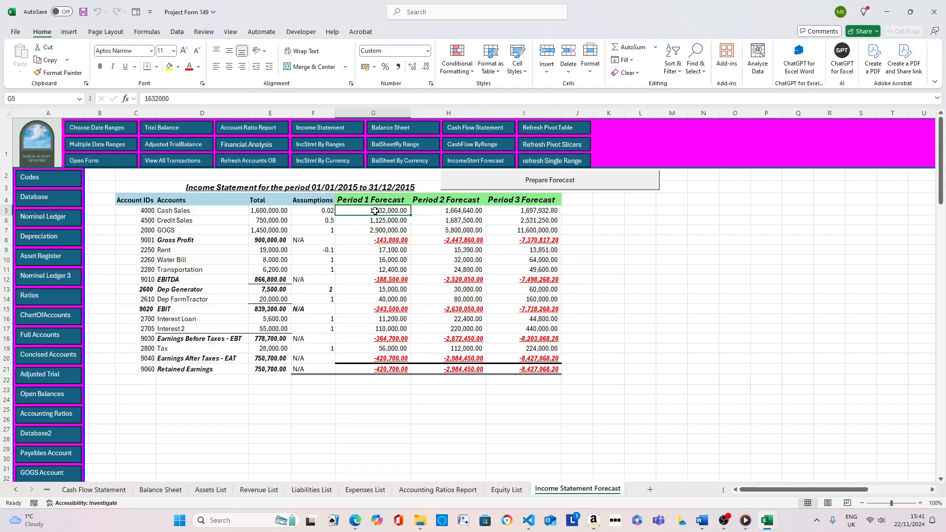
left_click_drag(385, 211, 553, 211)
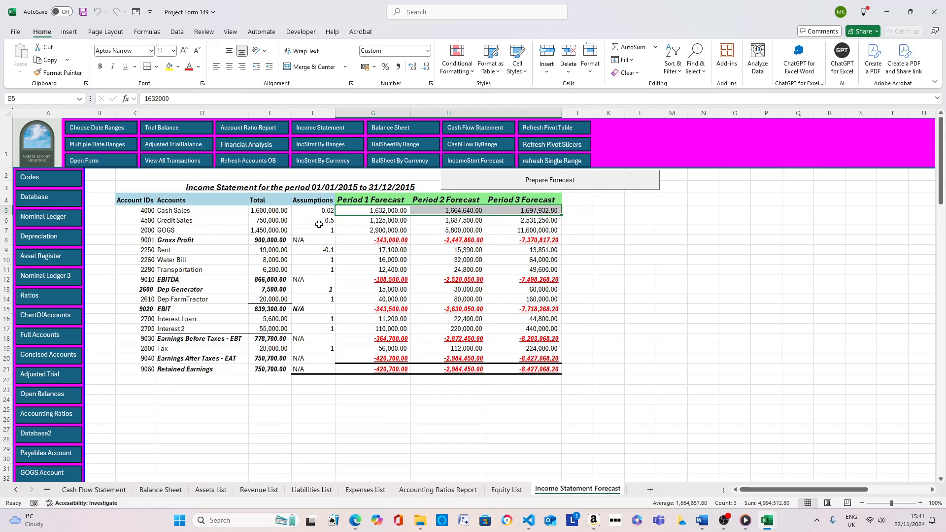
left_click_drag(374, 221, 524, 223)
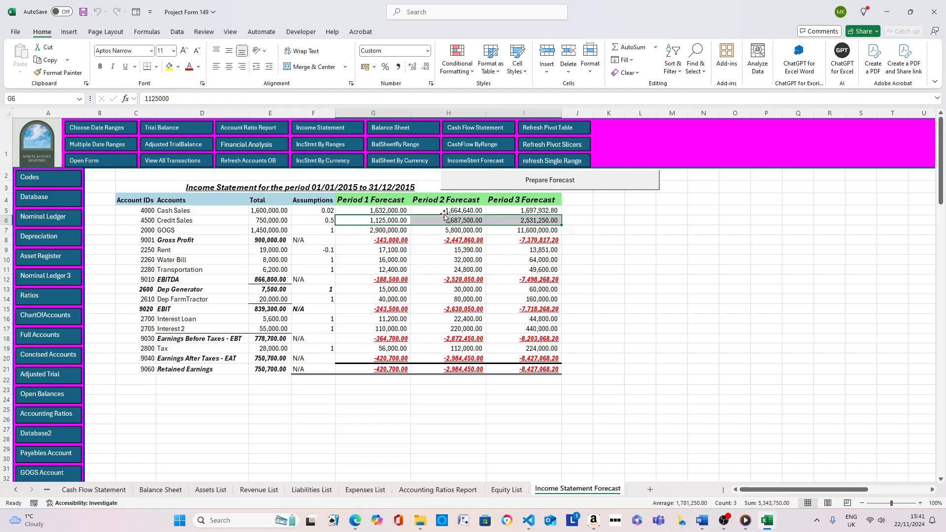